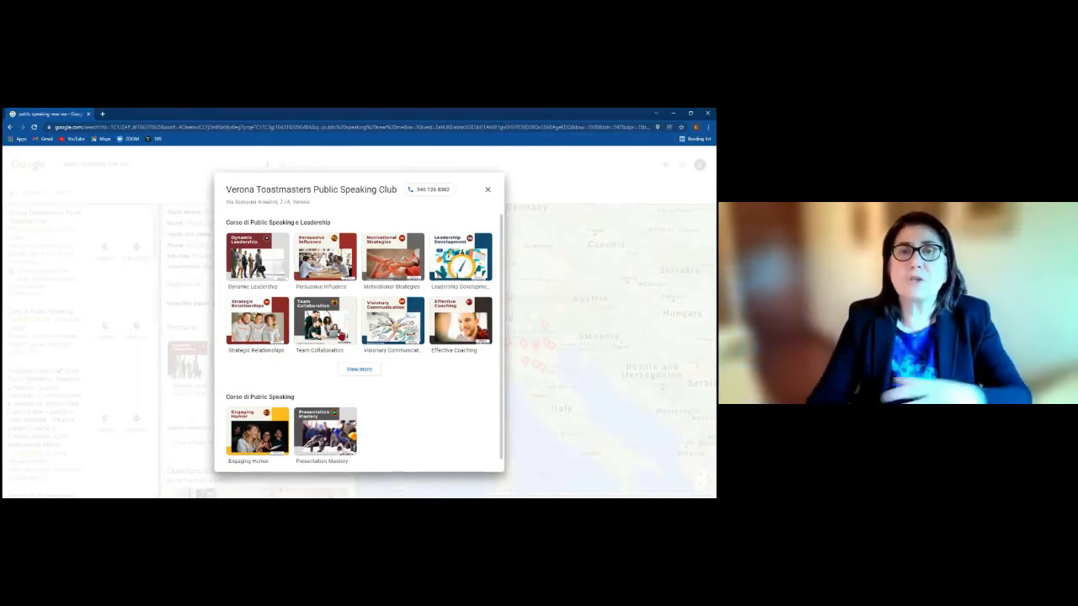
Switch to Google Business Profile Manager and look through the Verona Toastmasters Public Speaking Club's Info page.
{"action": "key", "text": "alt+Tab"}
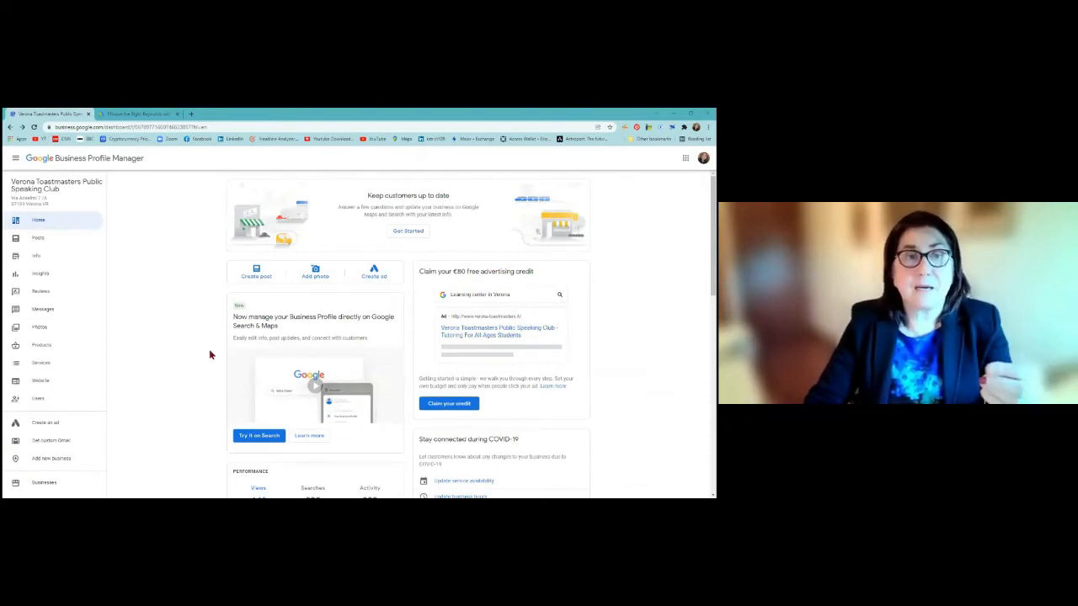
{"action": "left_click", "coordinate": [37, 259]}
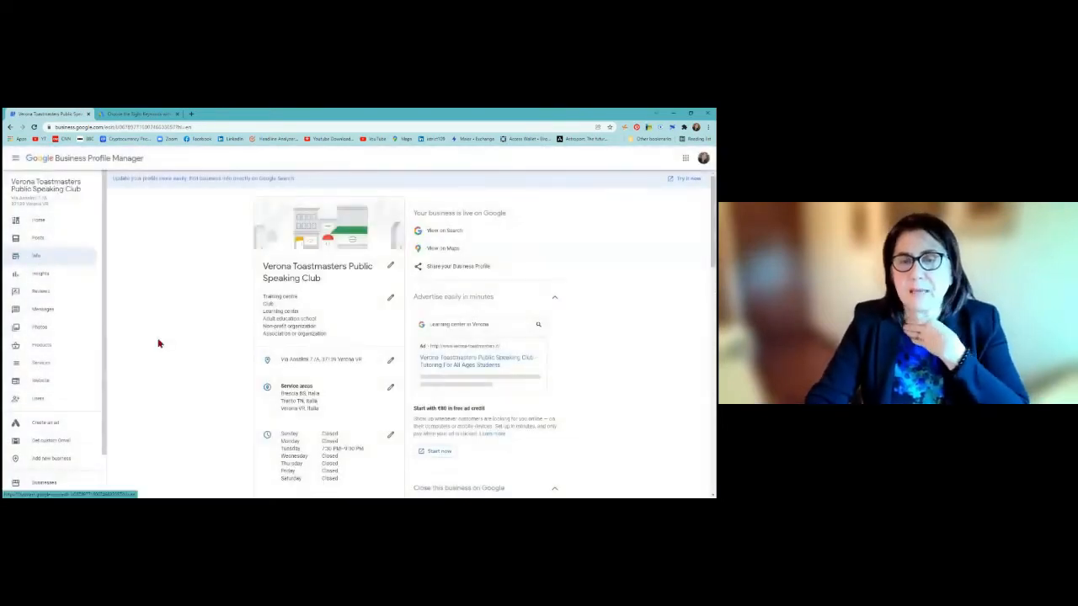
{"action": "scroll", "coordinate": [168, 343], "scroll_direction": "down", "scroll_amount": 5}
{"action": "scroll", "coordinate": [177, 344], "scroll_direction": "down", "scroll_amount": 10}
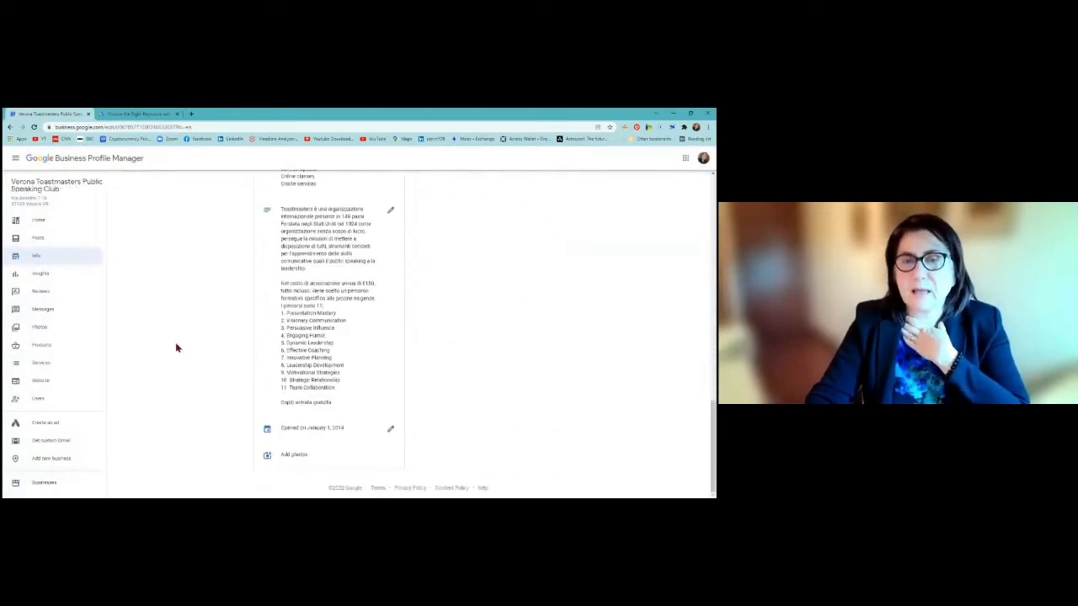
{"action": "scroll", "coordinate": [177, 347], "scroll_direction": "up", "scroll_amount": 15}
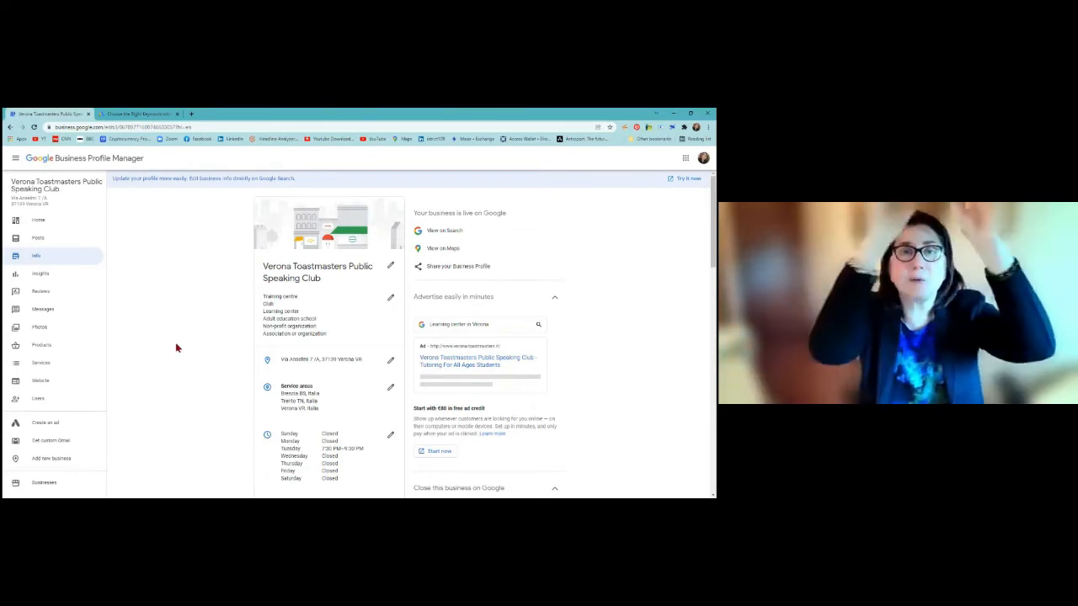
Open the club's business categories for editing on the Info page.
{"action": "scroll", "coordinate": [215, 330], "scroll_direction": "down", "scroll_amount": 3}
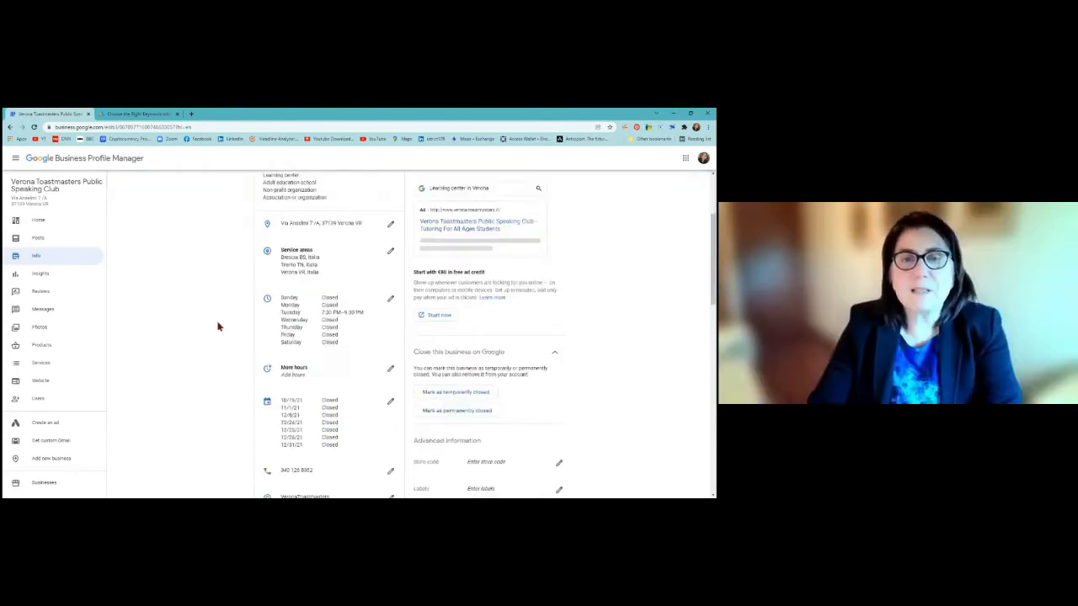
{"action": "scroll", "coordinate": [224, 321], "scroll_direction": "up", "scroll_amount": 2}
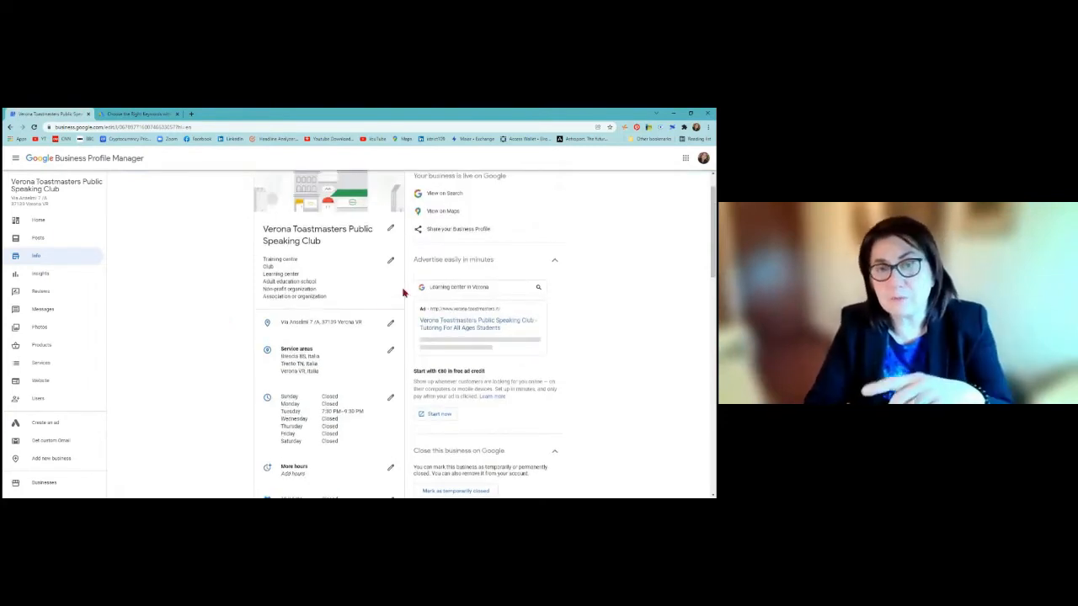
{"action": "left_click", "coordinate": [391, 261]}
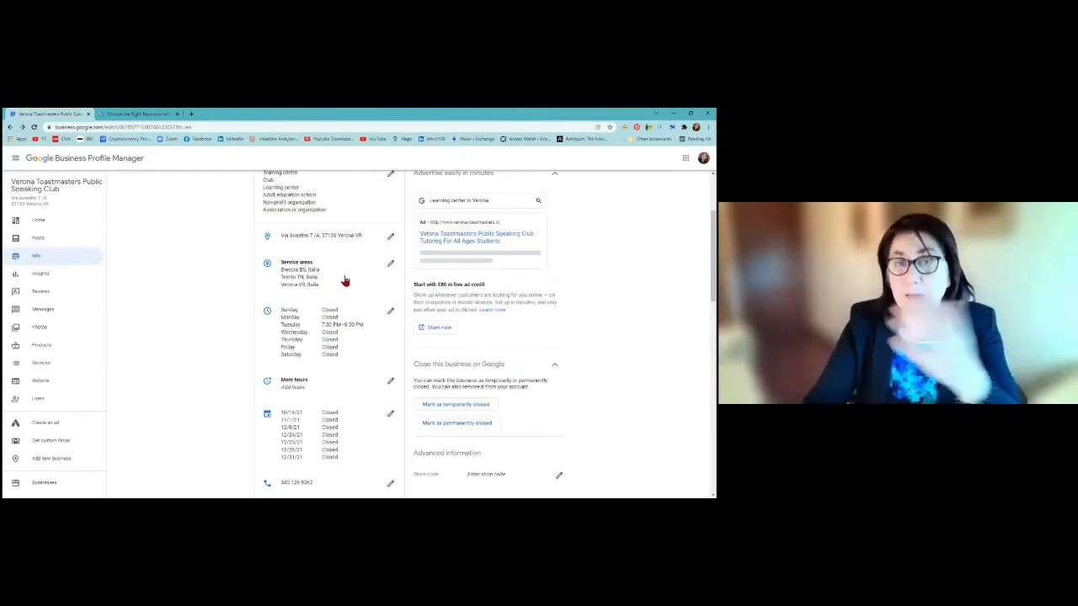
View the weekly opening hours in their editor and close it without changes.
{"action": "scroll", "coordinate": [374, 353], "scroll_direction": "down", "scroll_amount": 2}
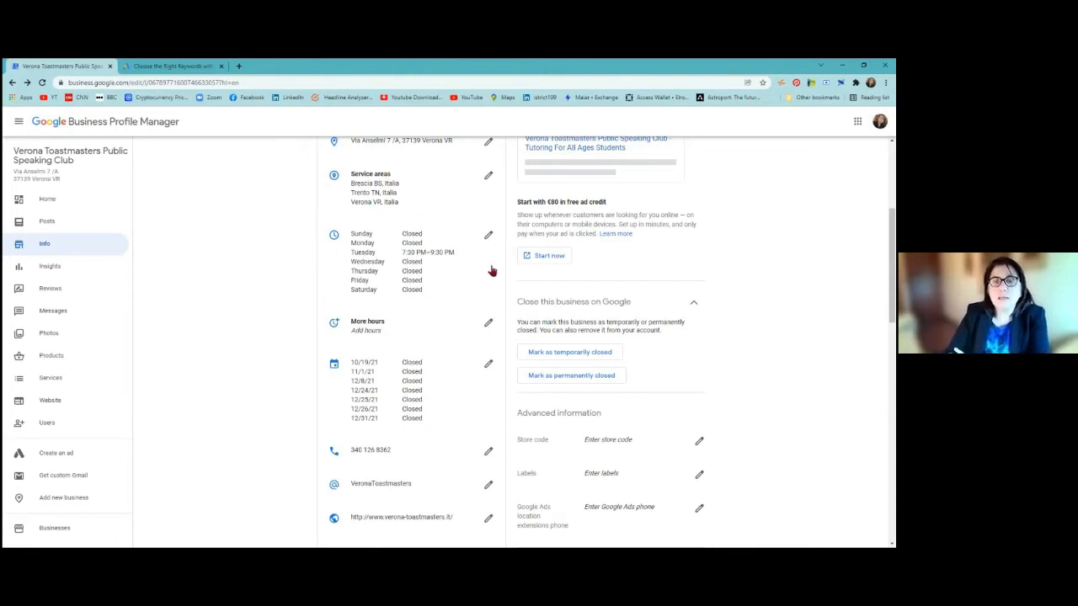
{"action": "left_click", "coordinate": [489, 235]}
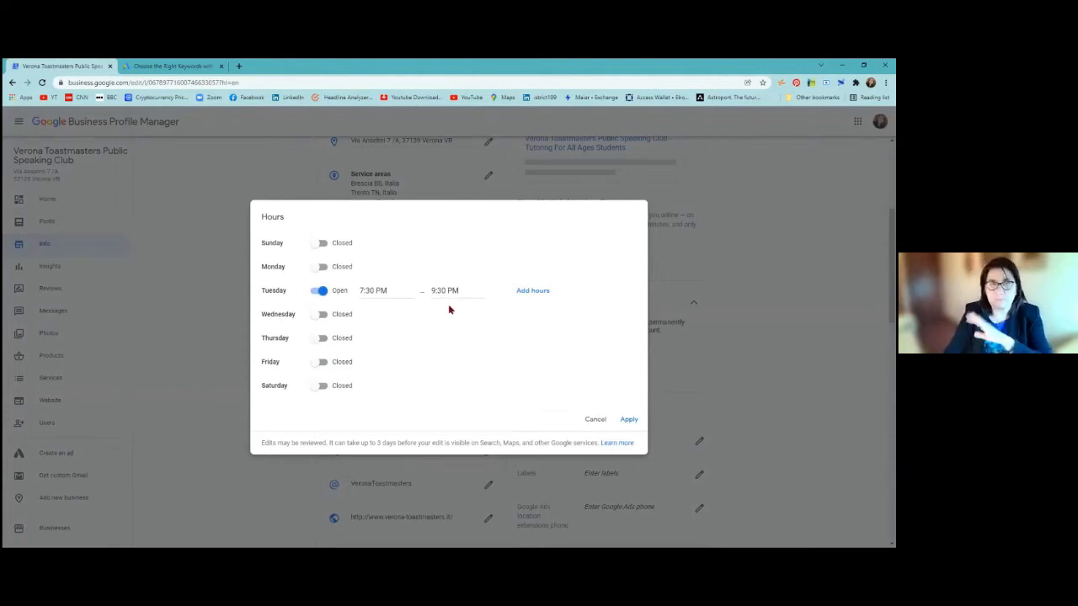
{"action": "left_click", "coordinate": [595, 420]}
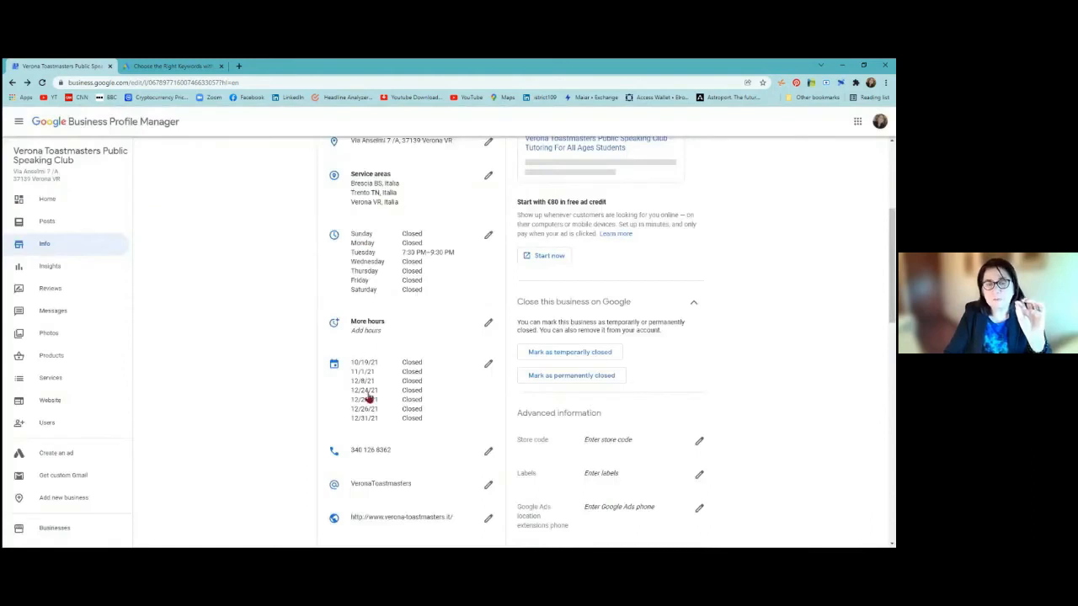
Try adding 1/18/22 as a closed day in the special hours, and discard the entry.
{"action": "scroll", "coordinate": [438, 409], "scroll_direction": "down", "scroll_amount": 3}
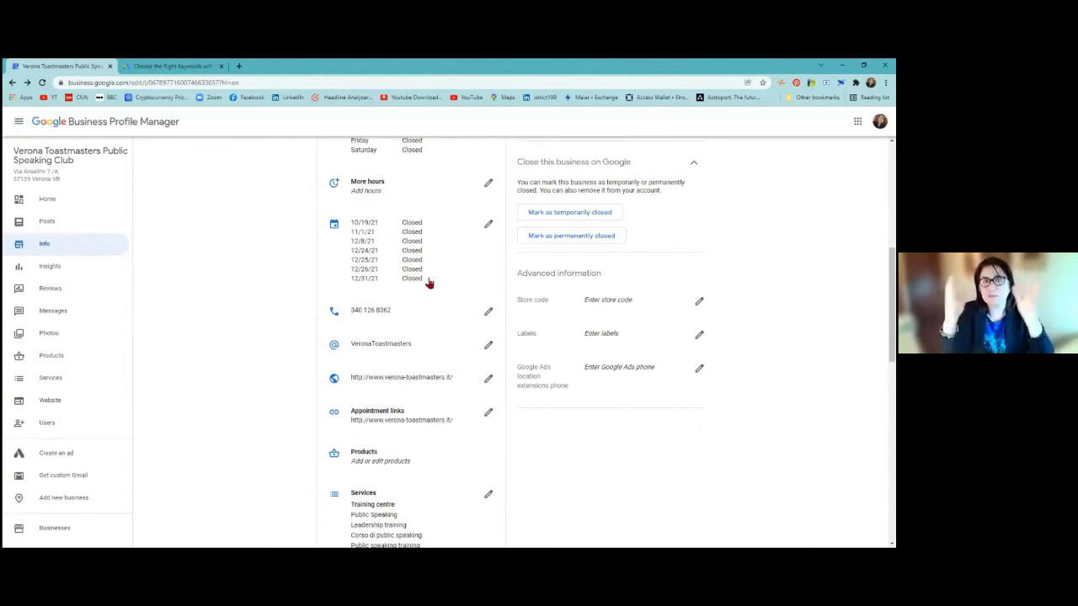
{"action": "left_click", "coordinate": [429, 283]}
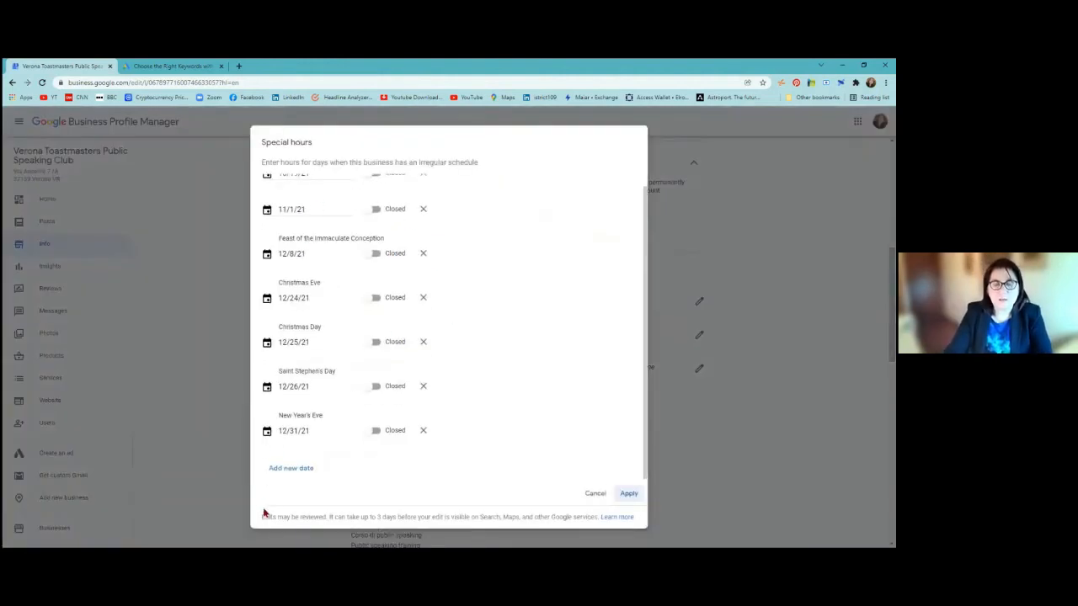
{"action": "left_click", "coordinate": [288, 470]}
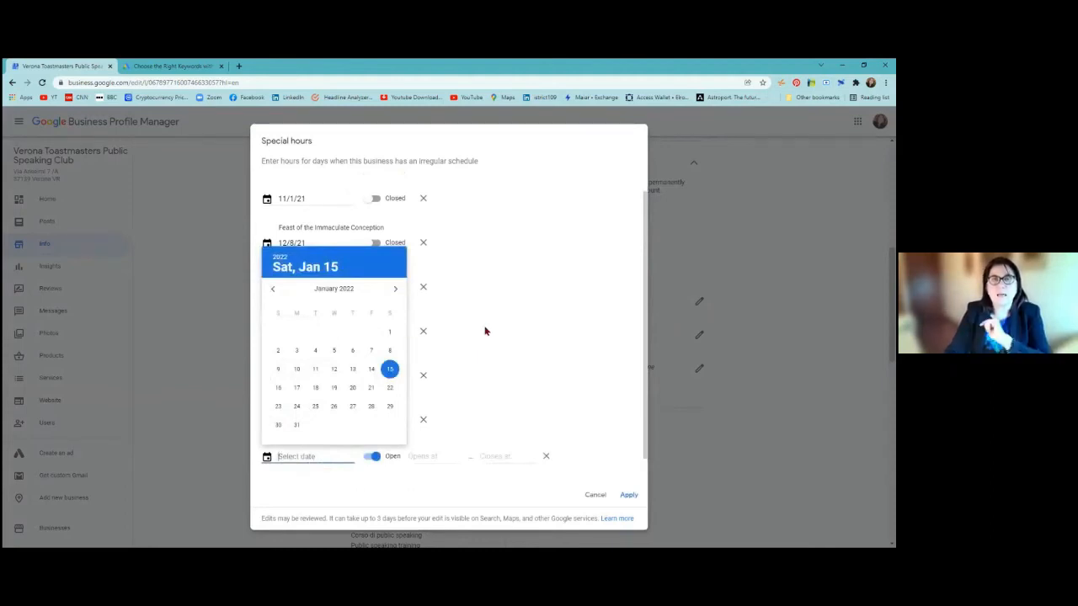
{"action": "left_click", "coordinate": [316, 389]}
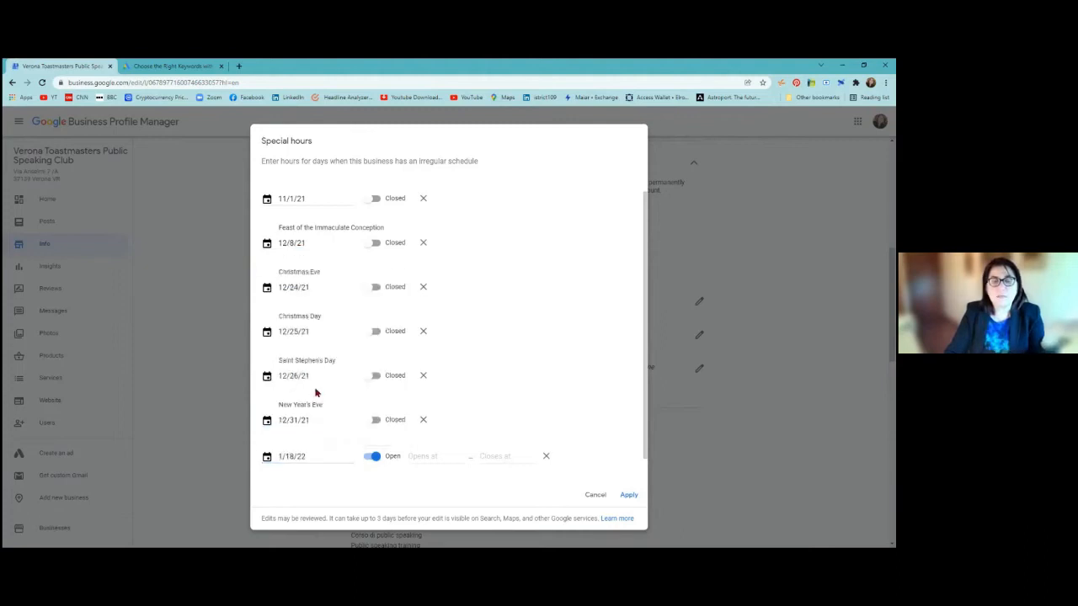
{"action": "left_click", "coordinate": [367, 462]}
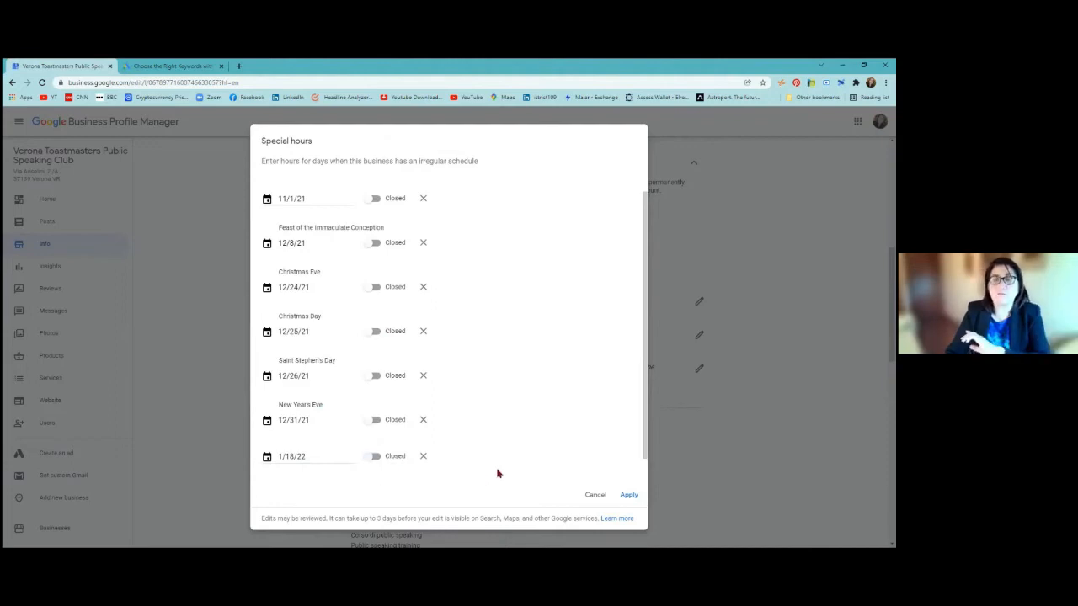
{"action": "left_click", "coordinate": [594, 496]}
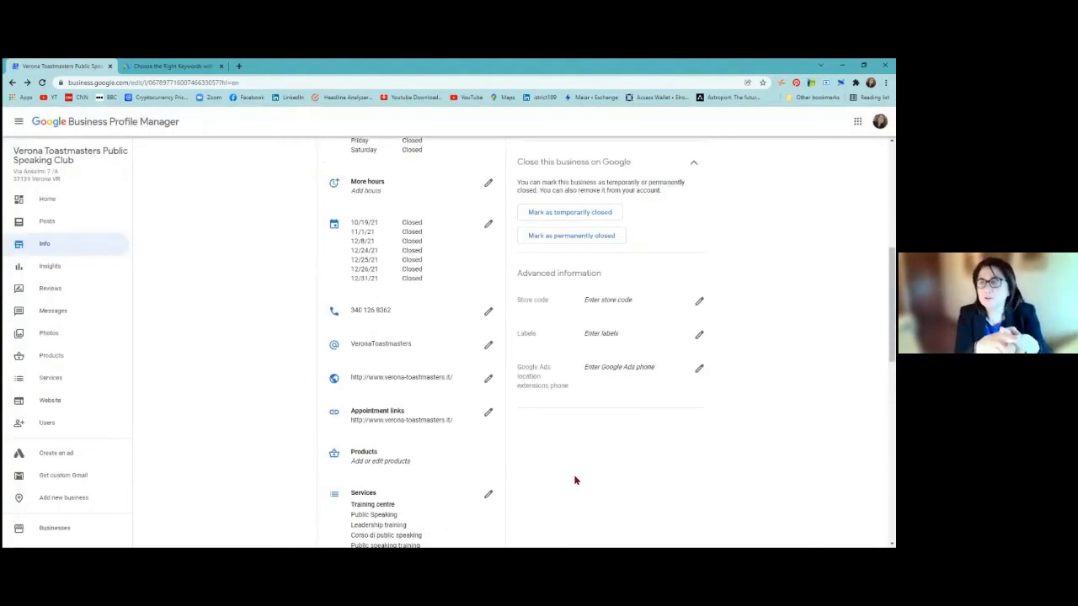
Open the products list from the Info page, view the blank Add product form, and close it.
{"action": "scroll", "coordinate": [575, 480], "scroll_direction": "down", "scroll_amount": 2}
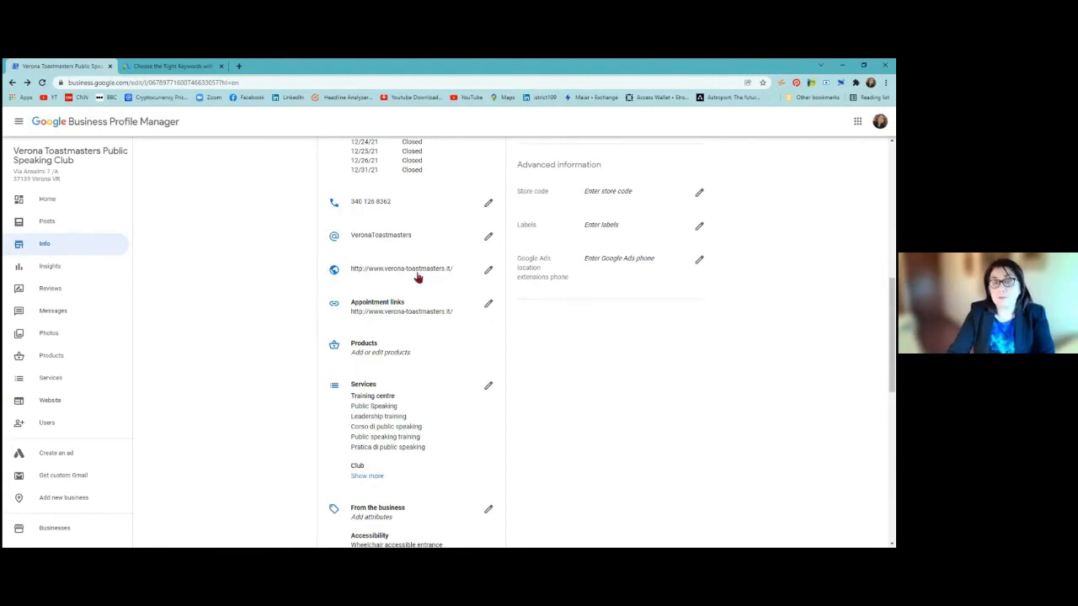
{"action": "scroll", "coordinate": [418, 278], "scroll_direction": "down", "scroll_amount": 1}
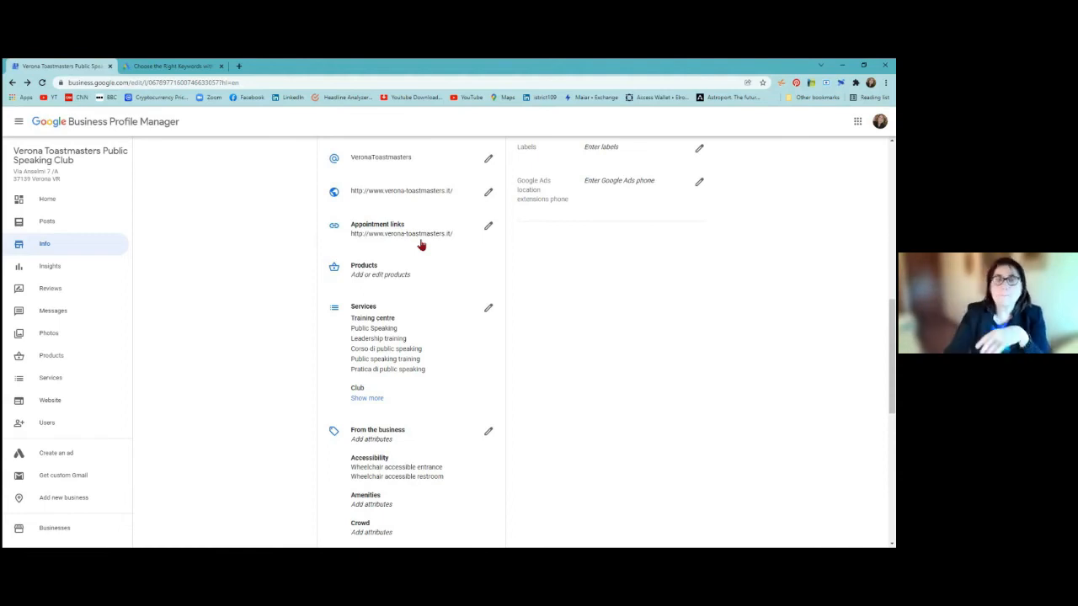
{"action": "left_click", "coordinate": [373, 276]}
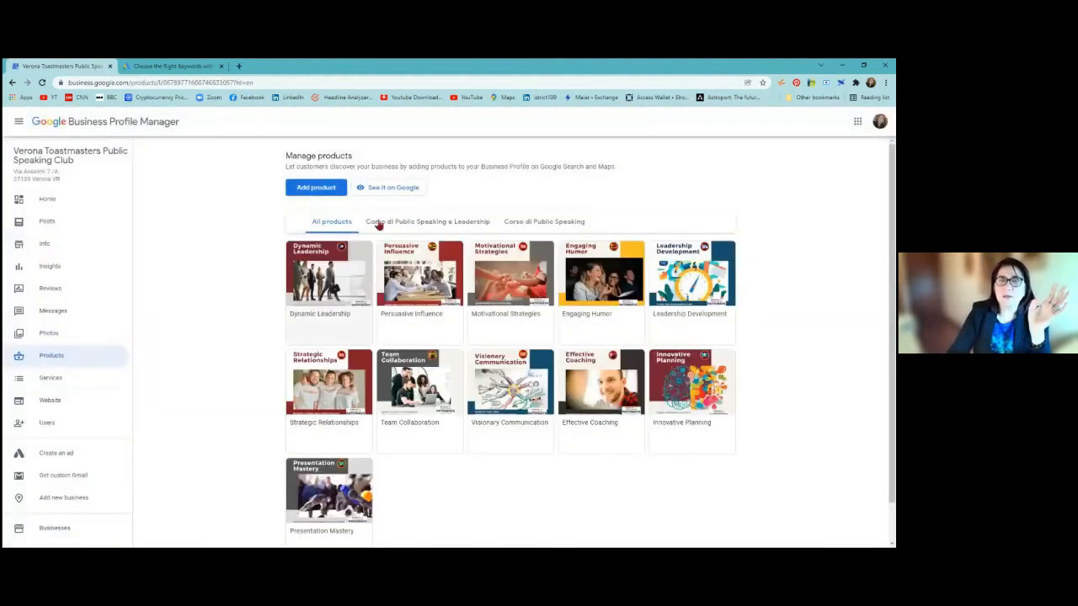
{"action": "left_click", "coordinate": [311, 188]}
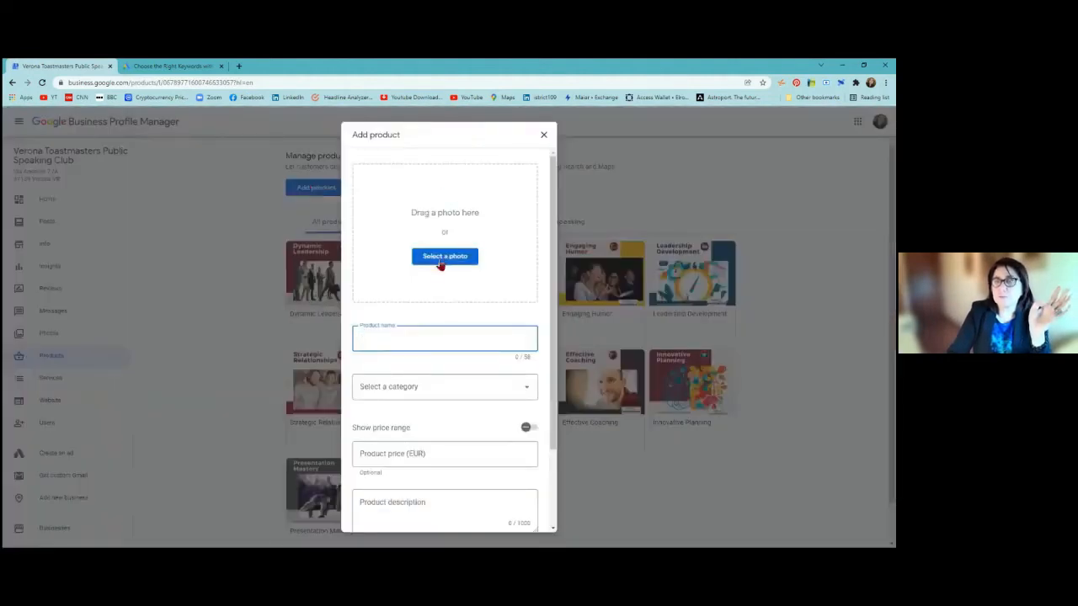
{"action": "scroll", "coordinate": [421, 353], "scroll_direction": "down", "scroll_amount": 2}
{"action": "left_click", "coordinate": [537, 142]}
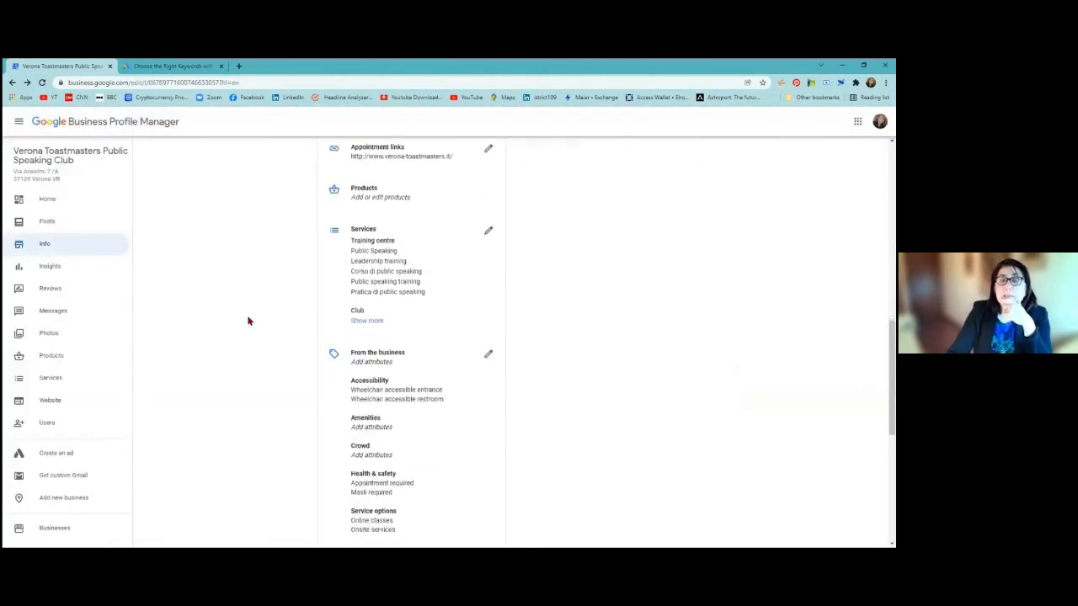
Open the services for editing, and examine the available business attributes from accessibility through health and safety.
{"action": "left_click", "coordinate": [489, 233]}
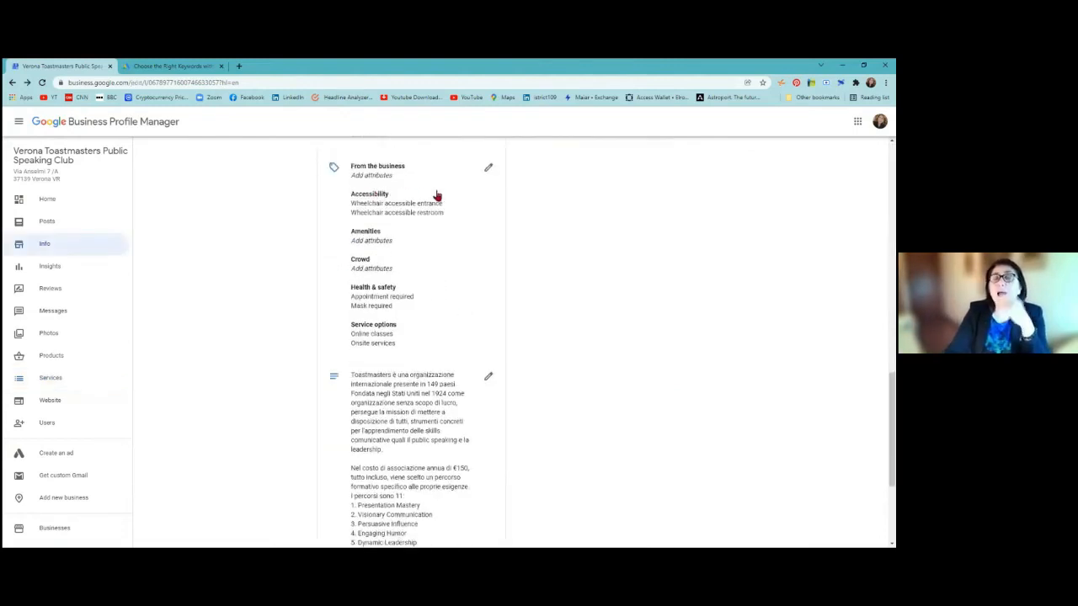
{"action": "left_click", "coordinate": [488, 171]}
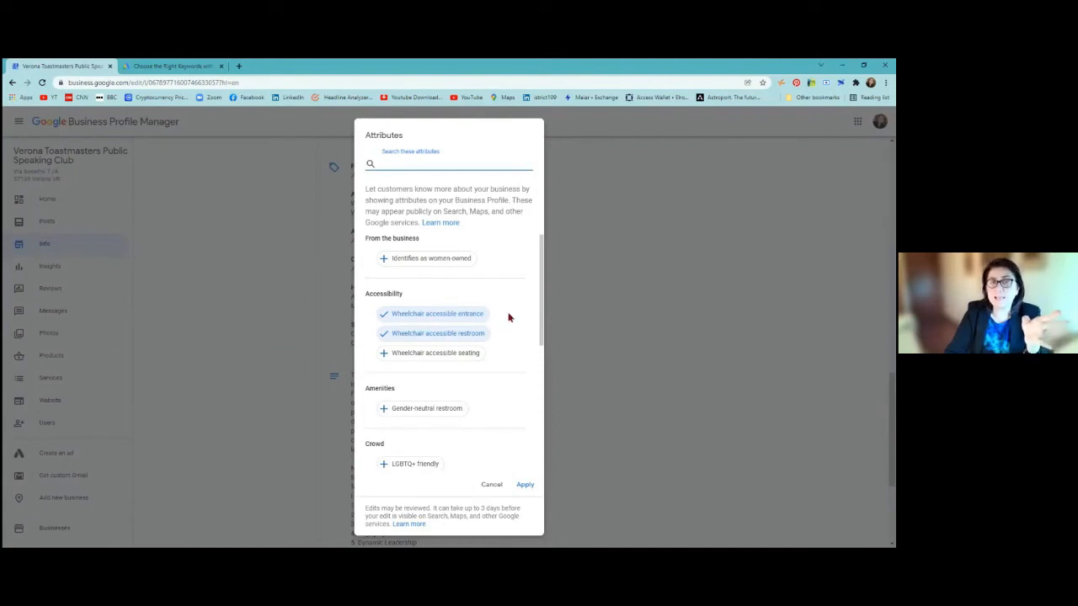
{"action": "scroll", "coordinate": [508, 318], "scroll_direction": "down", "scroll_amount": 1}
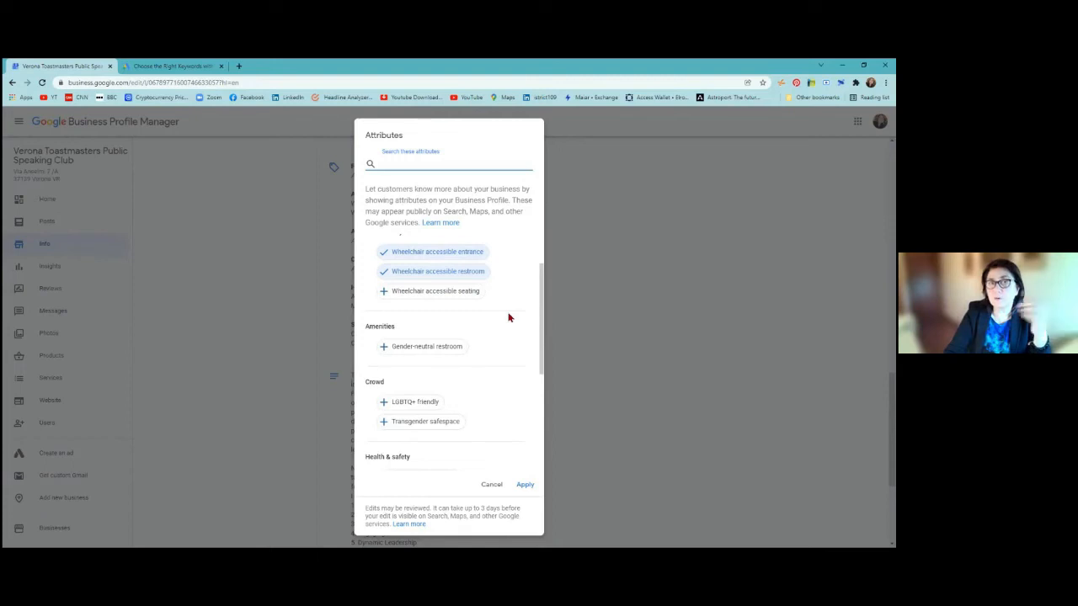
{"action": "scroll", "coordinate": [508, 317], "scroll_direction": "down", "scroll_amount": 2}
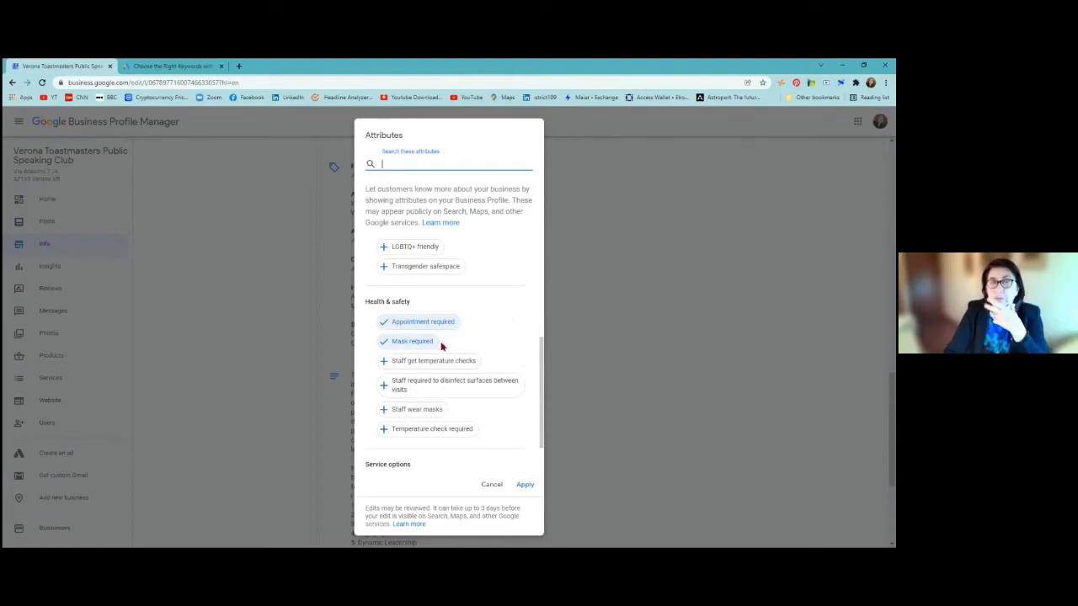
{"action": "scroll", "coordinate": [476, 358], "scroll_direction": "down", "scroll_amount": 1}
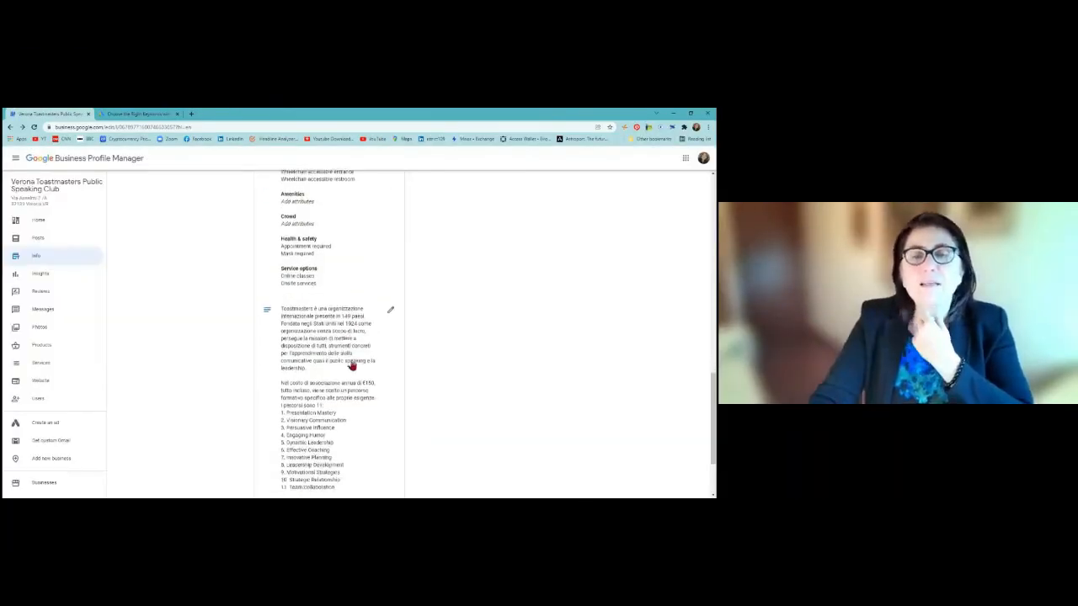
Review the business description in its editor and apply it with its text unaltered.
{"action": "scroll", "coordinate": [356, 362], "scroll_direction": "down", "scroll_amount": 3}
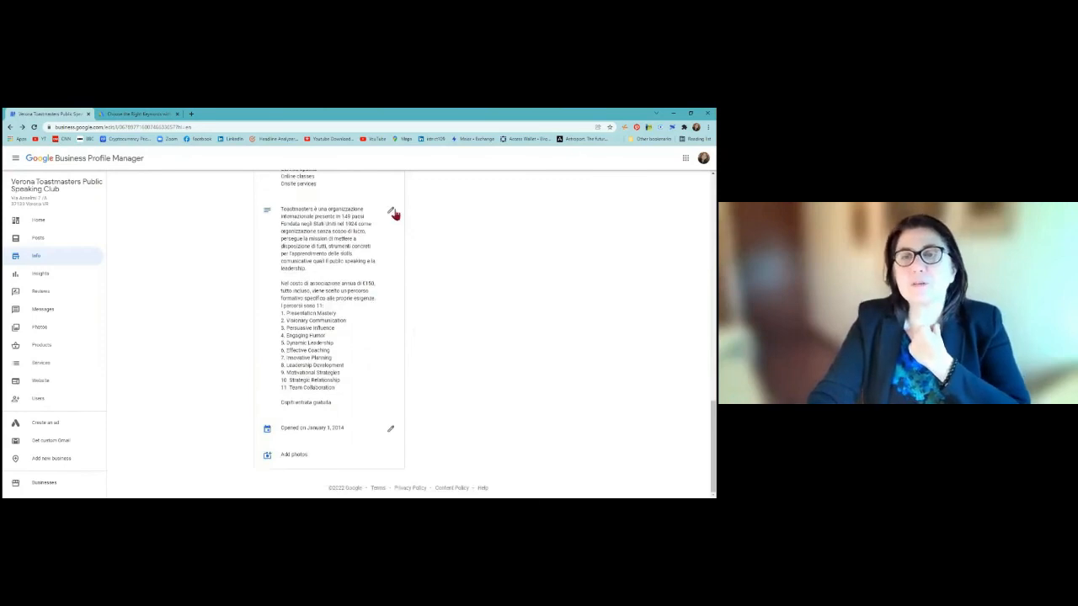
{"action": "left_click", "coordinate": [392, 210]}
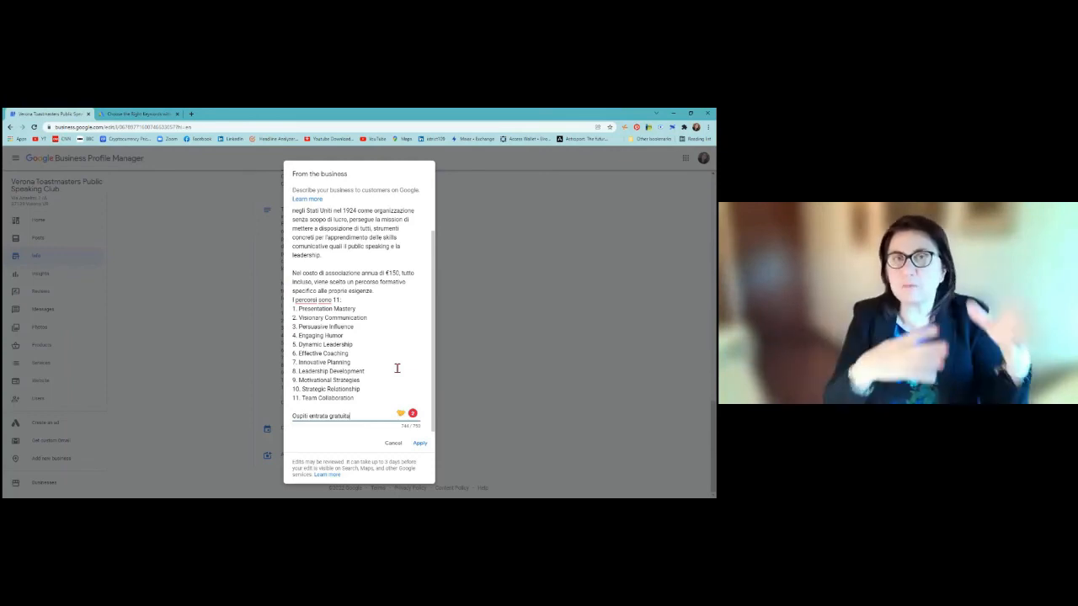
{"action": "left_click", "coordinate": [419, 443]}
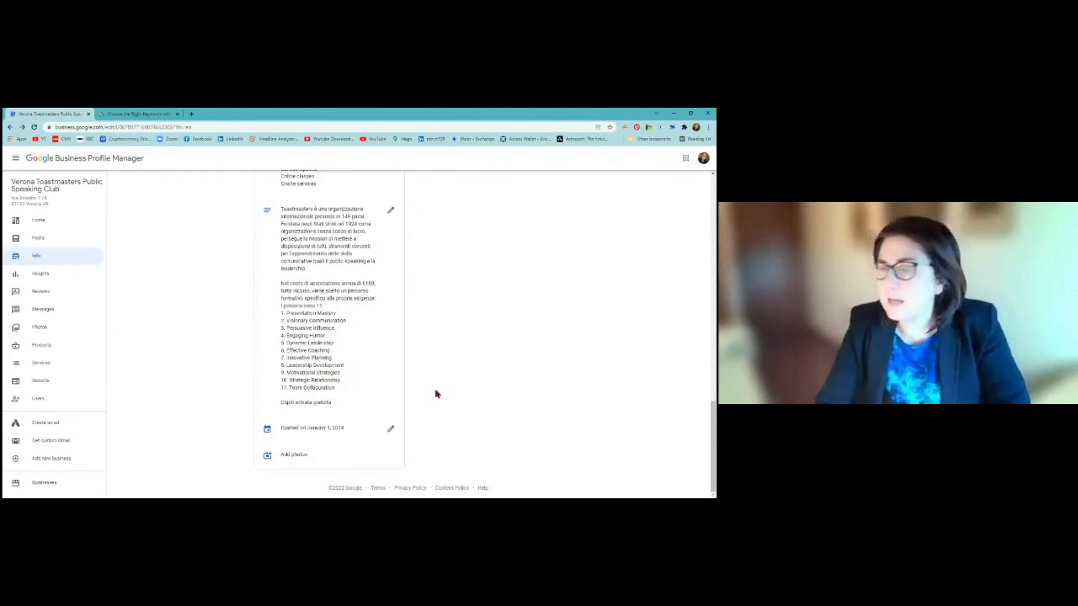
Return to the profile's Home page and open the review form's sharing options to show the review request link.
{"action": "scroll", "coordinate": [436, 393], "scroll_direction": "up", "scroll_amount": 10}
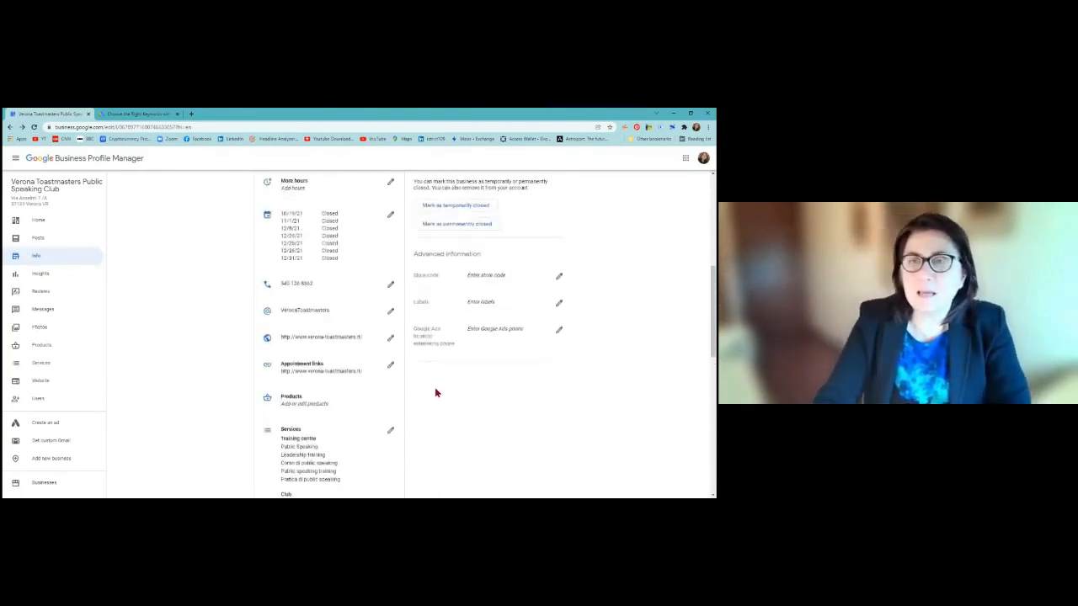
{"action": "scroll", "coordinate": [436, 393], "scroll_direction": "up", "scroll_amount": 8}
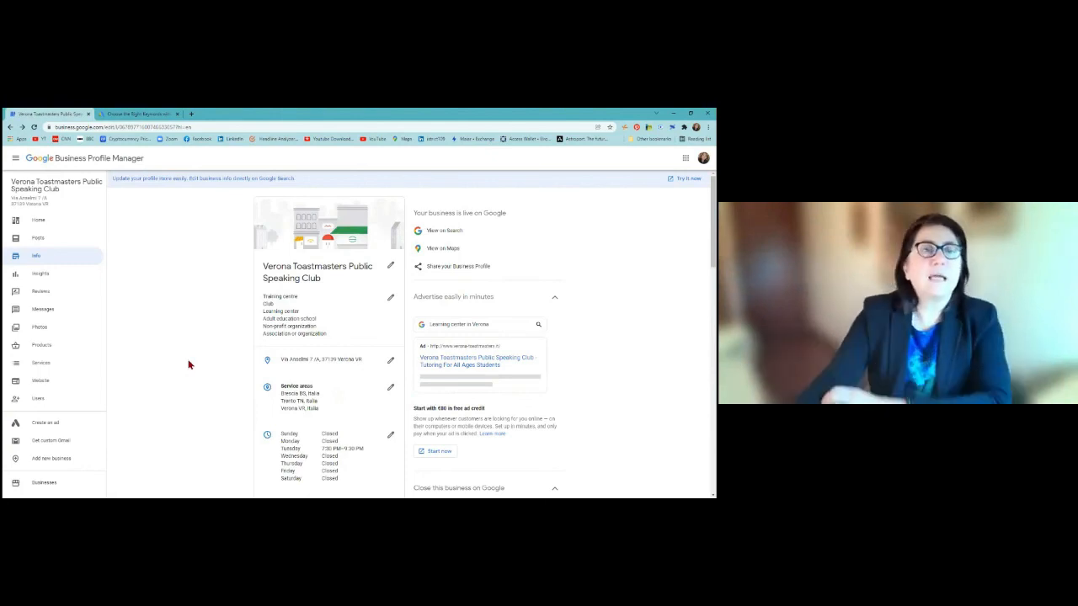
{"action": "left_click", "coordinate": [37, 222]}
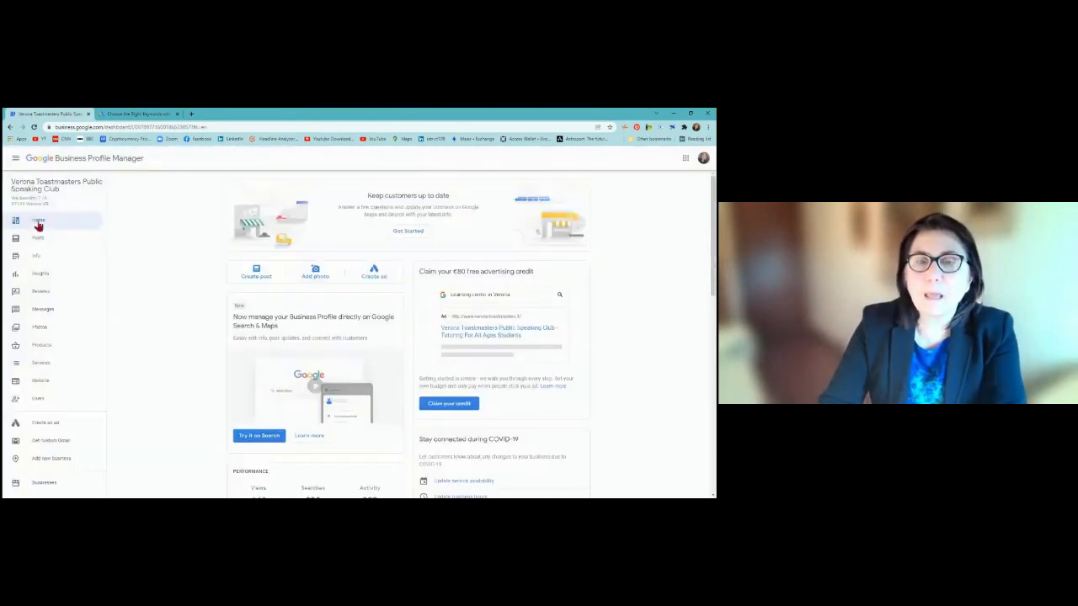
{"action": "scroll", "coordinate": [155, 233], "scroll_direction": "down", "scroll_amount": 5}
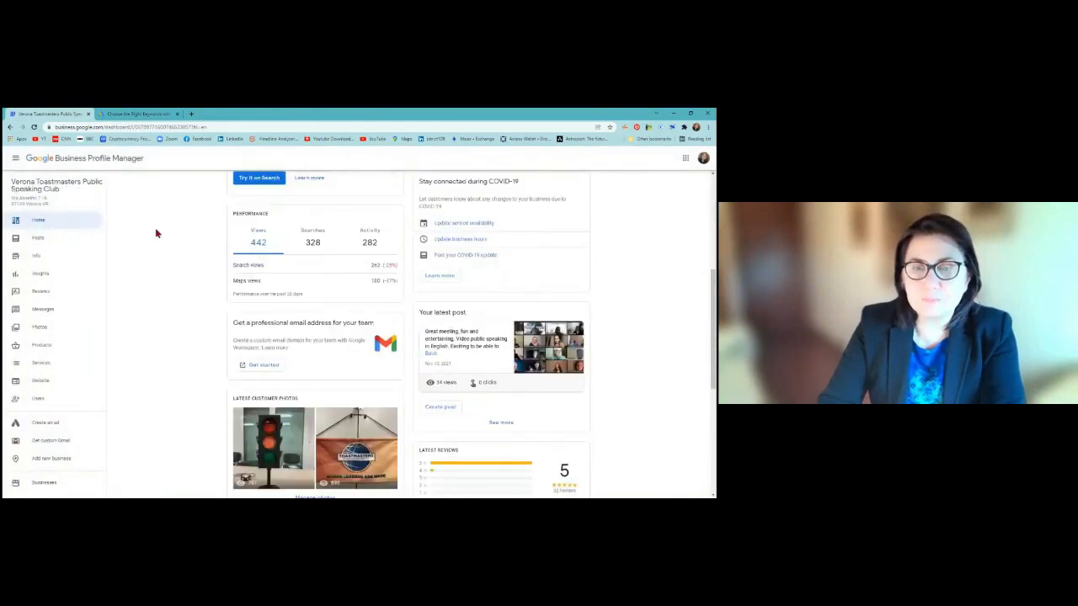
{"action": "scroll", "coordinate": [156, 233], "scroll_direction": "down", "scroll_amount": 5}
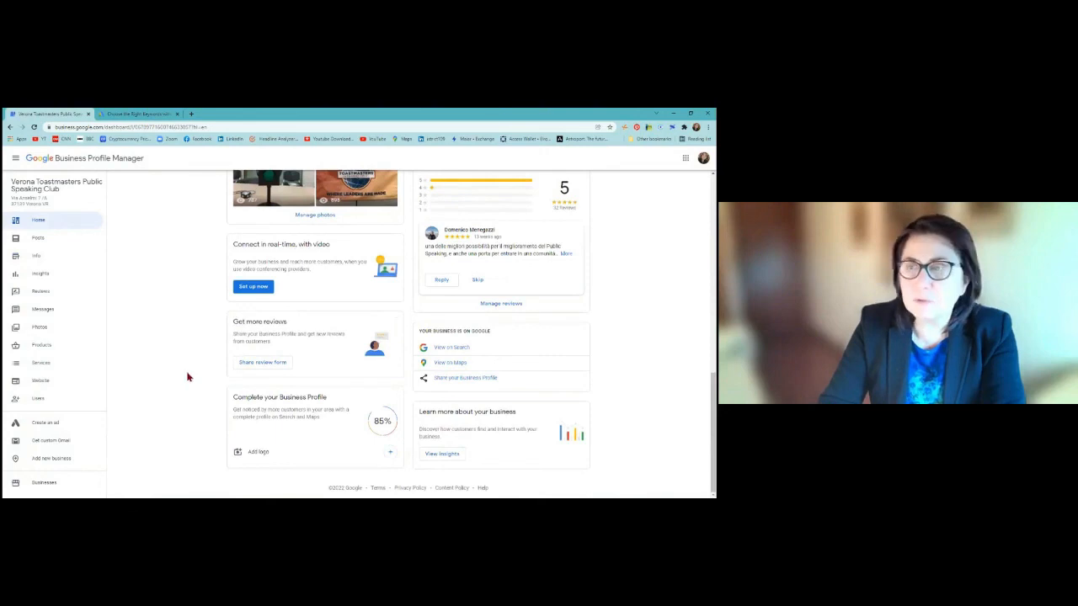
{"action": "left_click", "coordinate": [263, 364]}
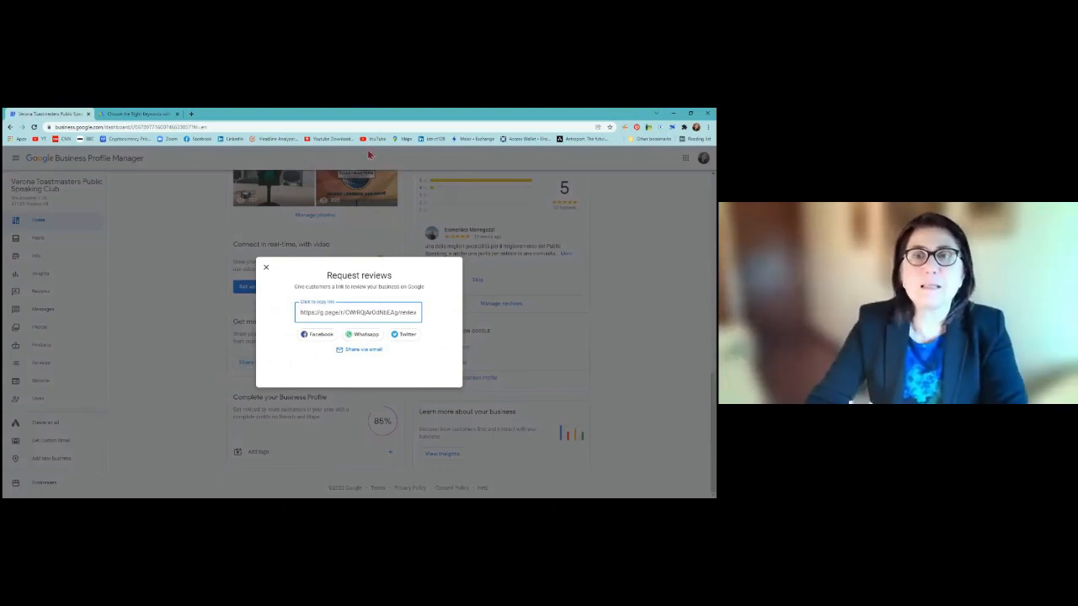
Open the copied review request link in a new browser tab and rate the Verona Toastmasters Public Speaking Club five stars.
{"action": "left_click", "coordinate": [357, 313]}
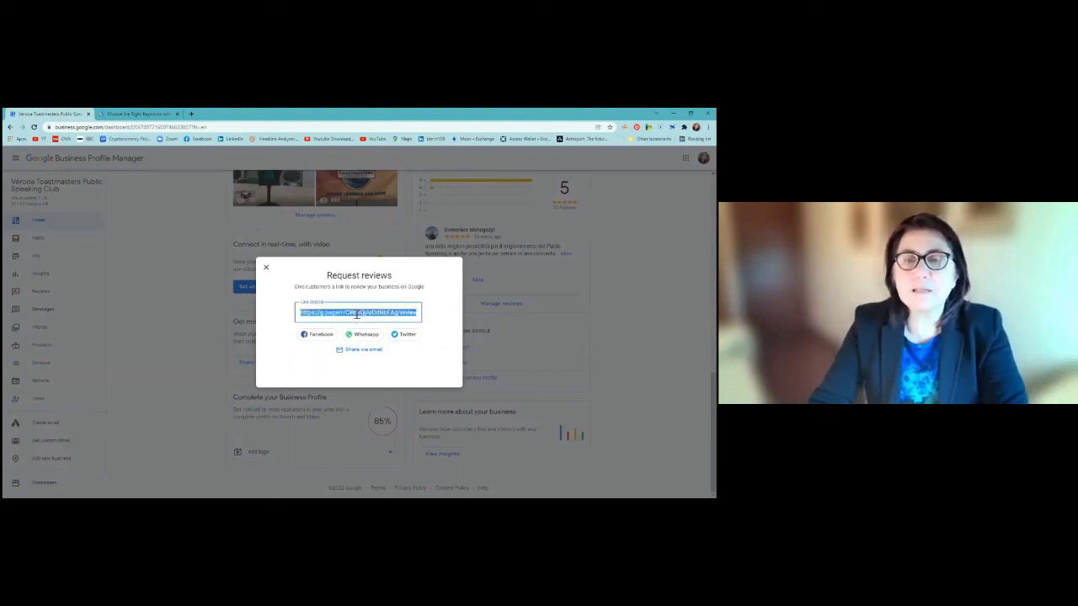
{"action": "left_click", "coordinate": [192, 114]}
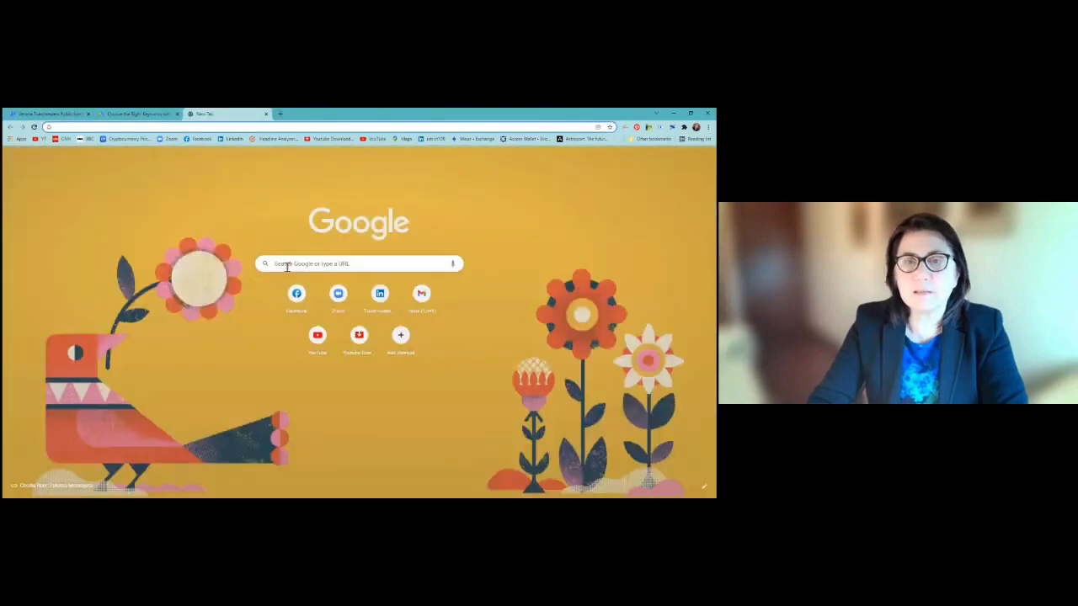
{"action": "left_click", "coordinate": [285, 267]}
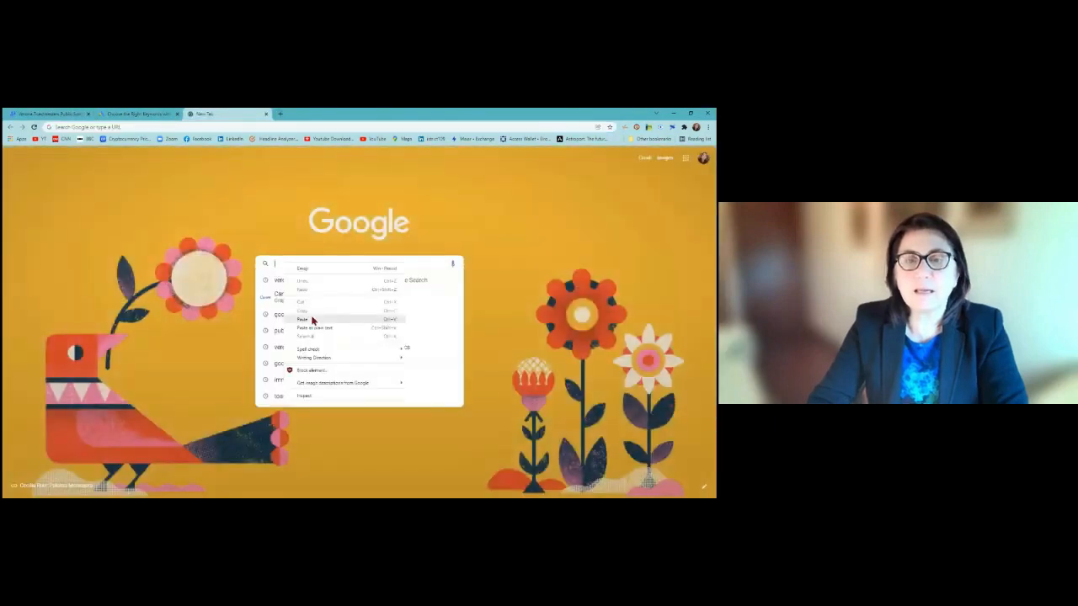
{"action": "key", "text": "ctrl+v"}
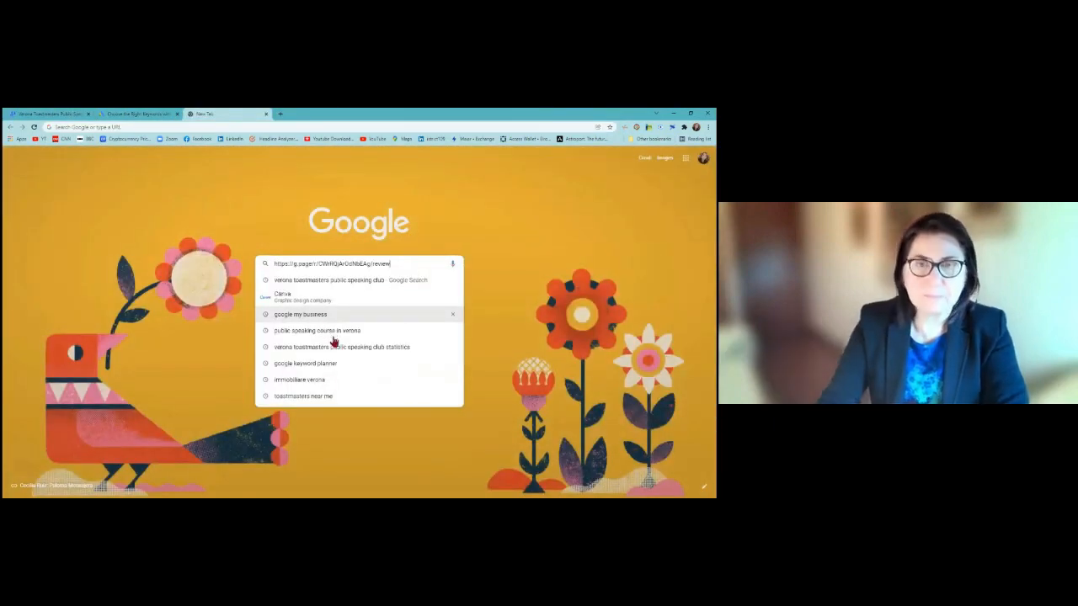
{"action": "key", "text": "Return"}
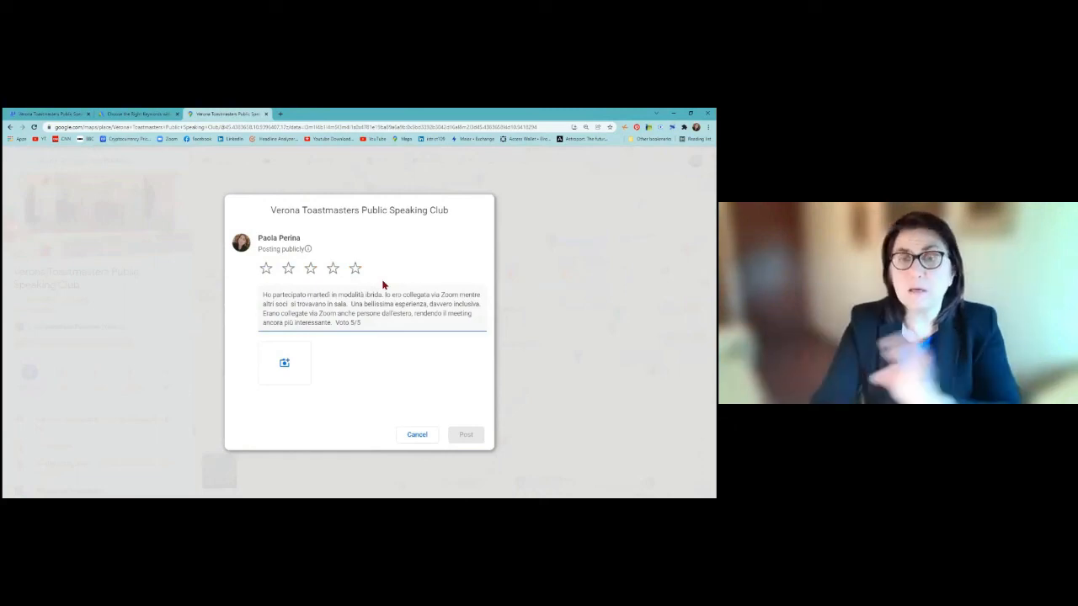
{"action": "left_click", "coordinate": [355, 268]}
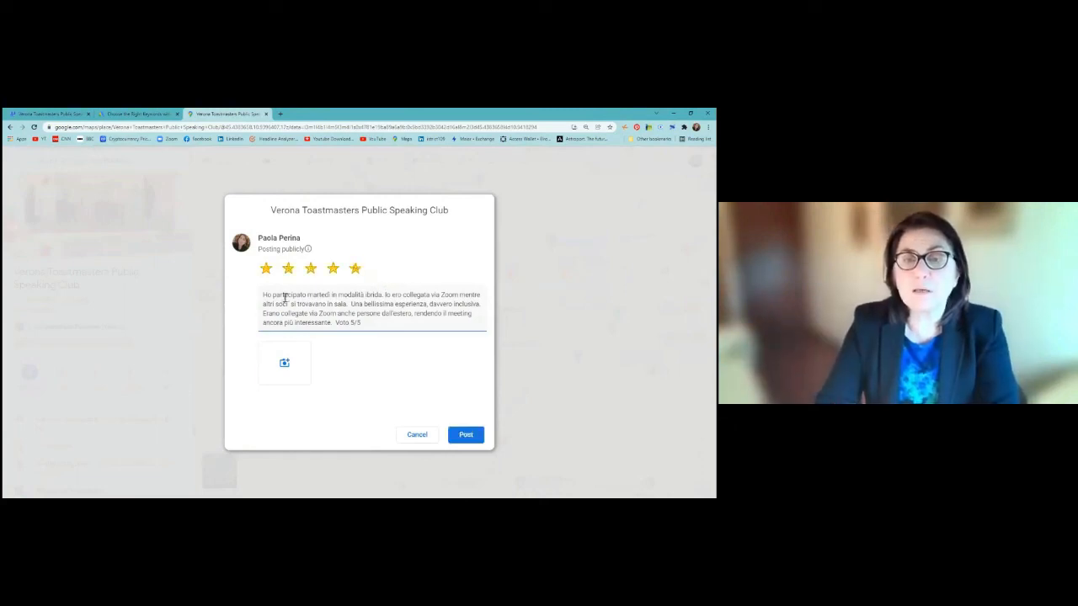